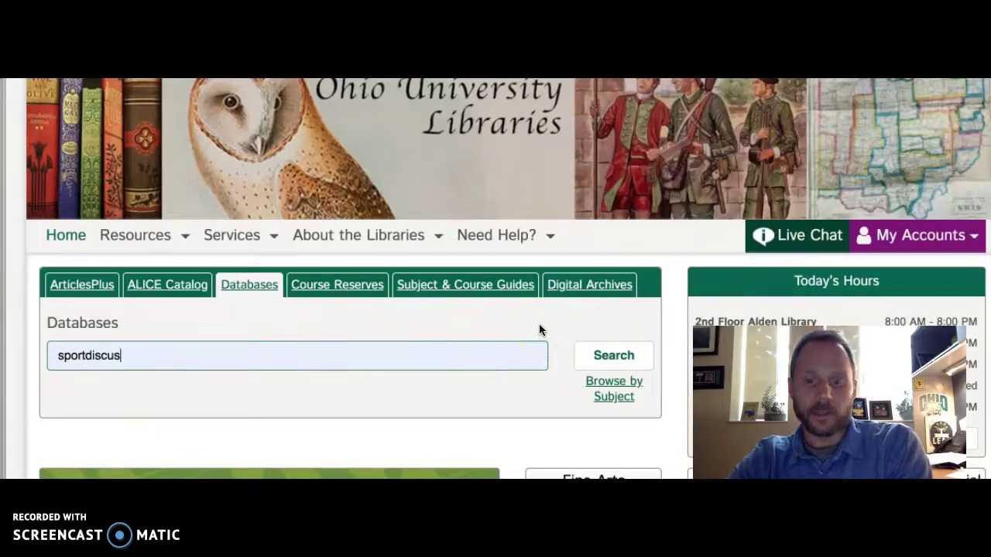
- Search the library databases for sportdiscus and open SPORTDiscus with Full Text
left_click(603, 357)
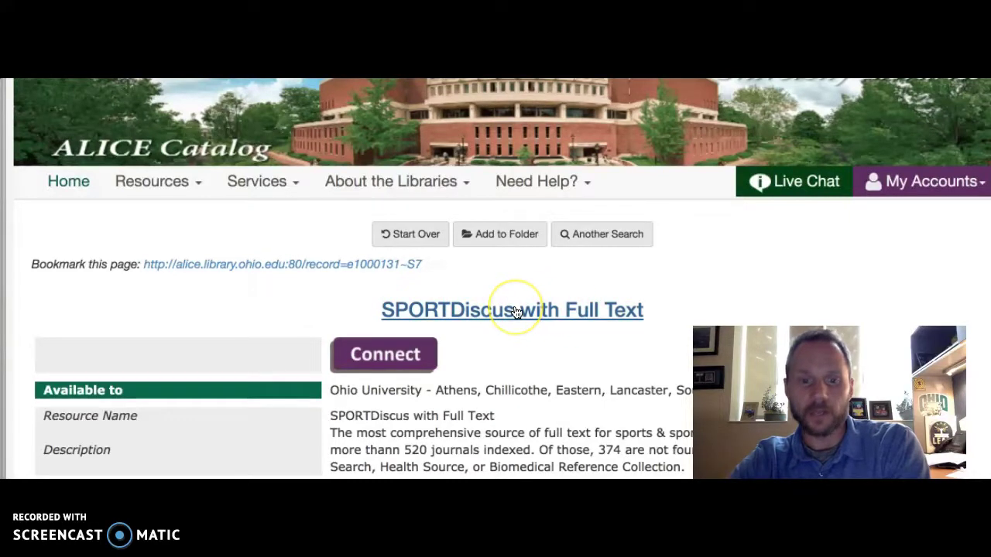
left_click(516, 312)
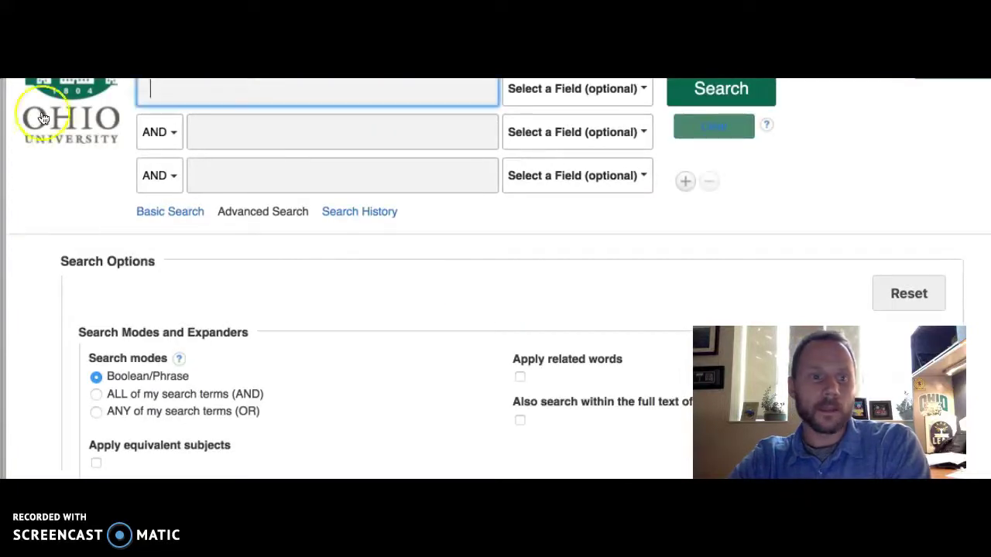
scroll(495, 279, "up", 2)
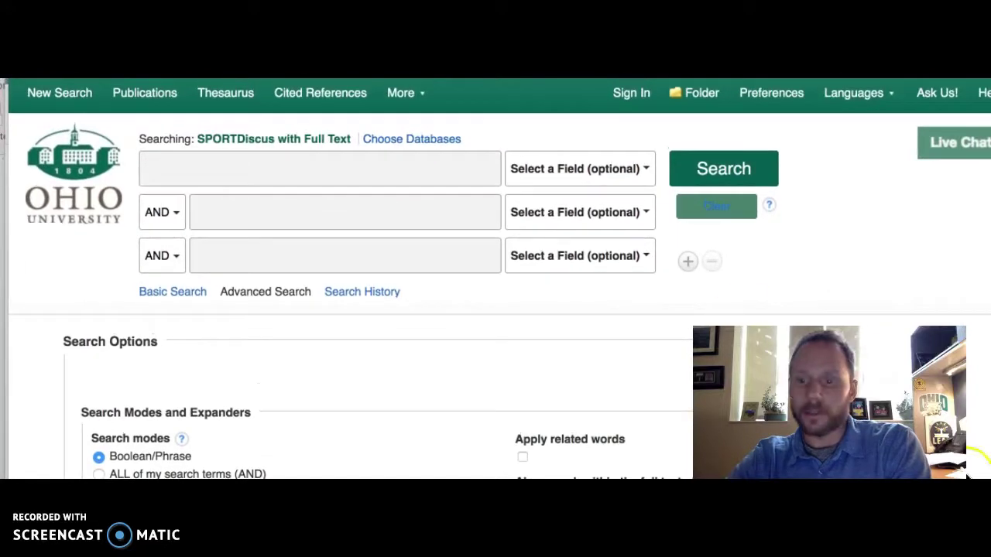
scroll(495, 279, "down", 2)
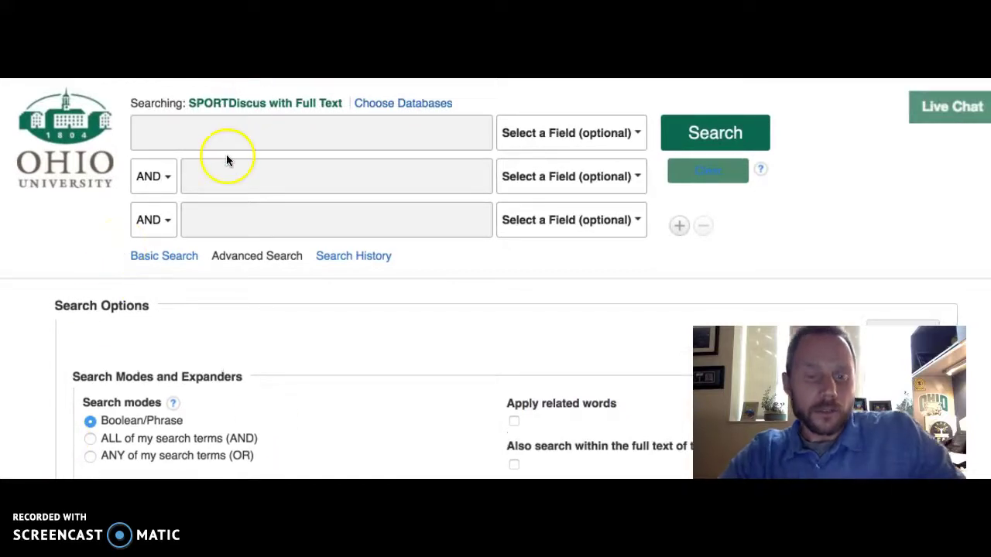
- Enter "physical activity" as the first search term of the advanced search
left_click(272, 129)
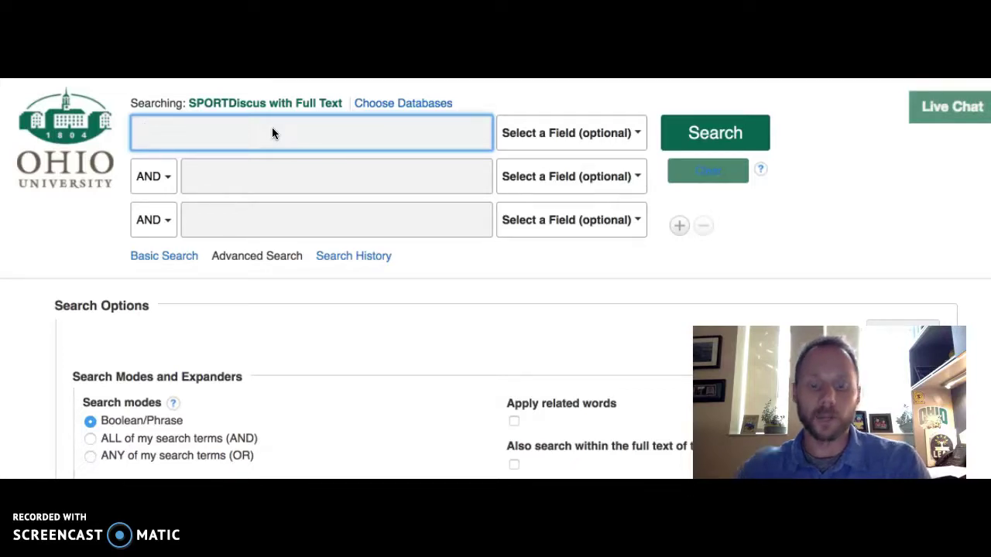
type("phsy")
key("BackSpace")
key("BackSpace")
type("y")
left_click(250, 163)
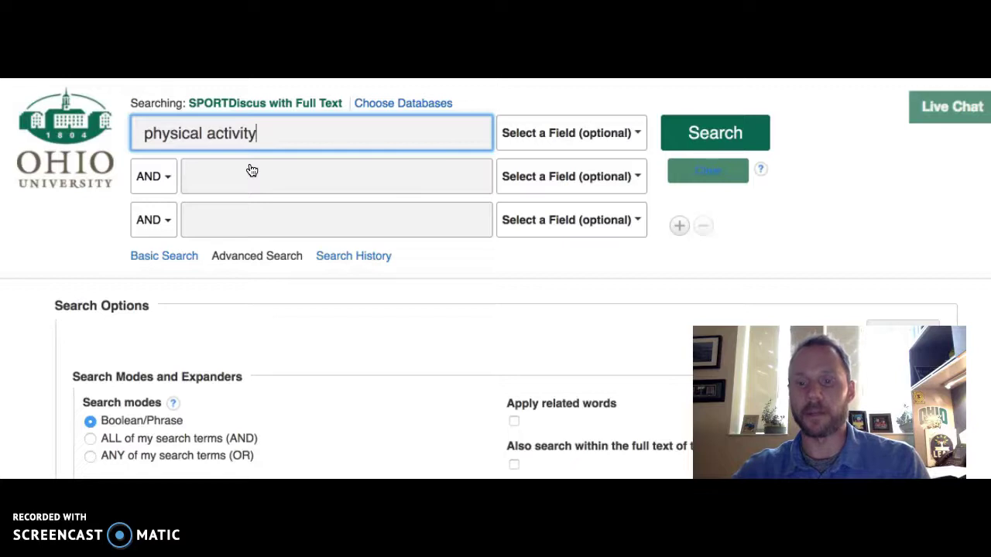
- Set the second search term to the suggestion "discrimination or prejudice or stereotype or bias or stigma"
left_click(252, 175)
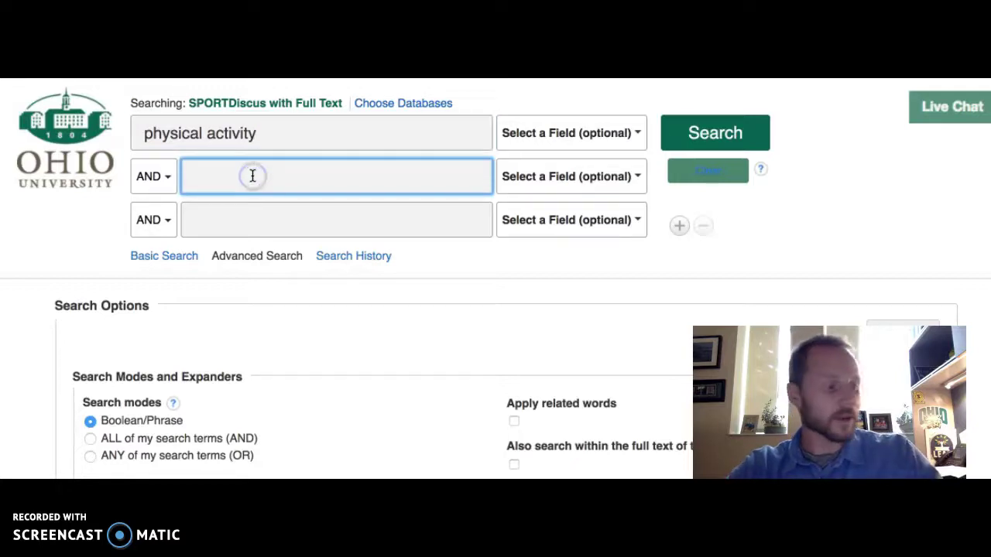
type("d")
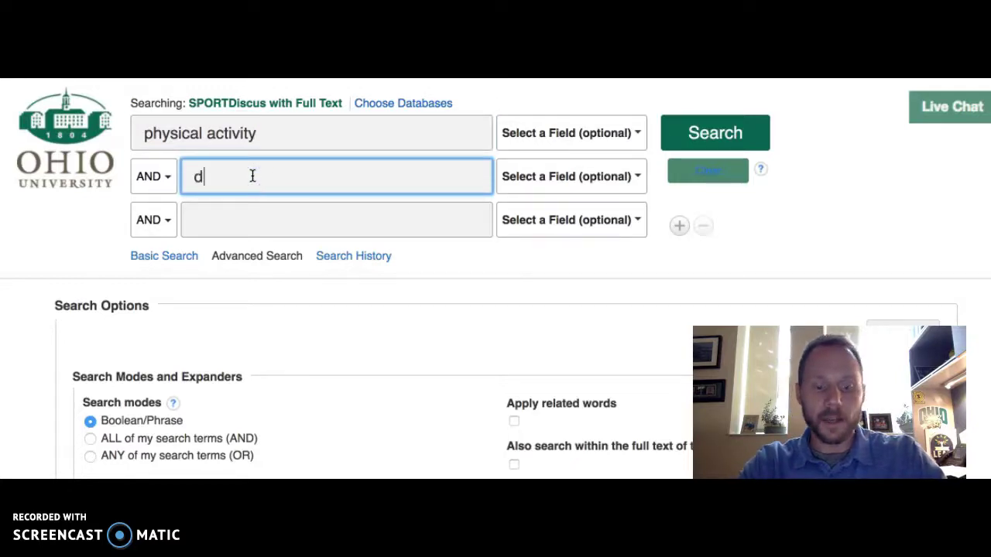
type("iscrimi")
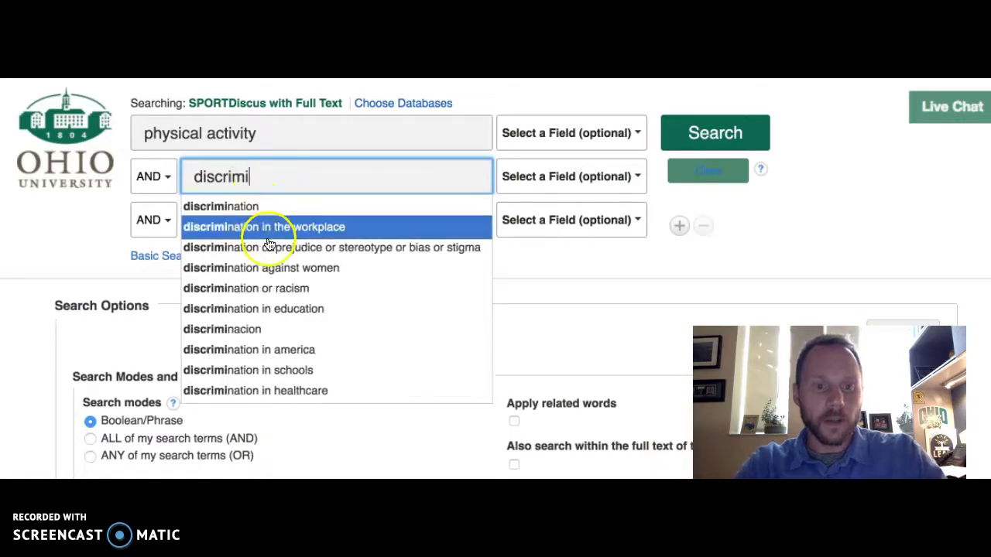
left_click(269, 246)
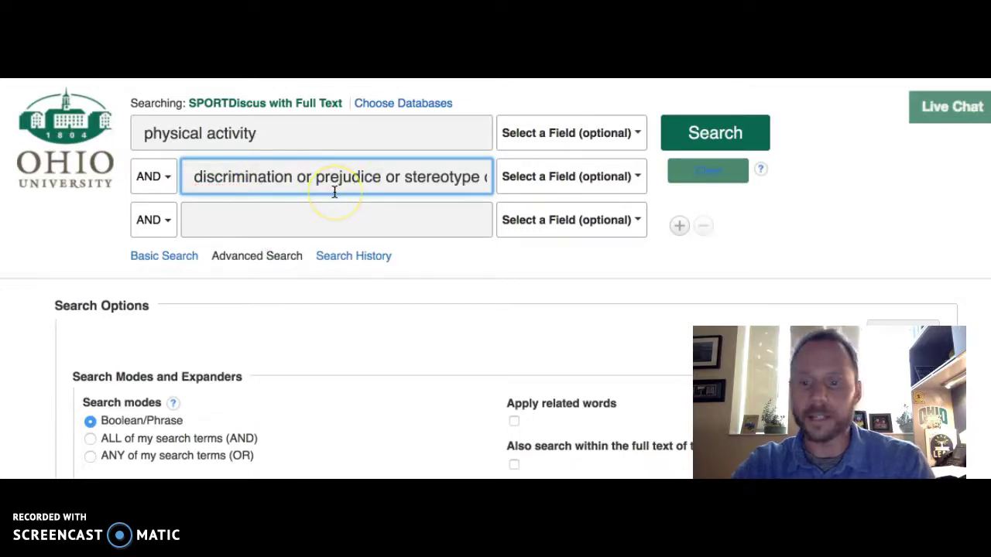
- Set the third search term to the suggestion "disability or disabilities or disabled"
left_click(288, 213)
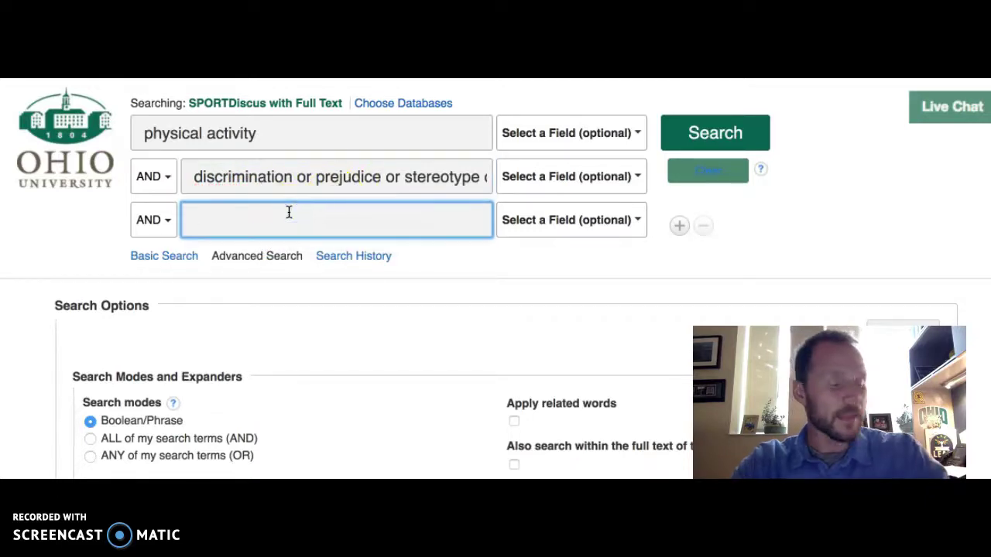
type("dis")
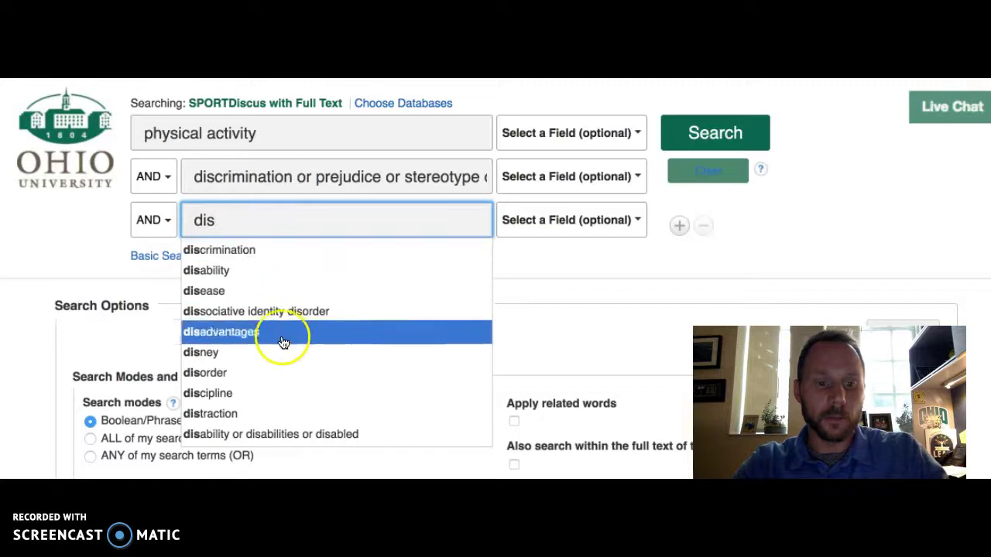
left_click(278, 435)
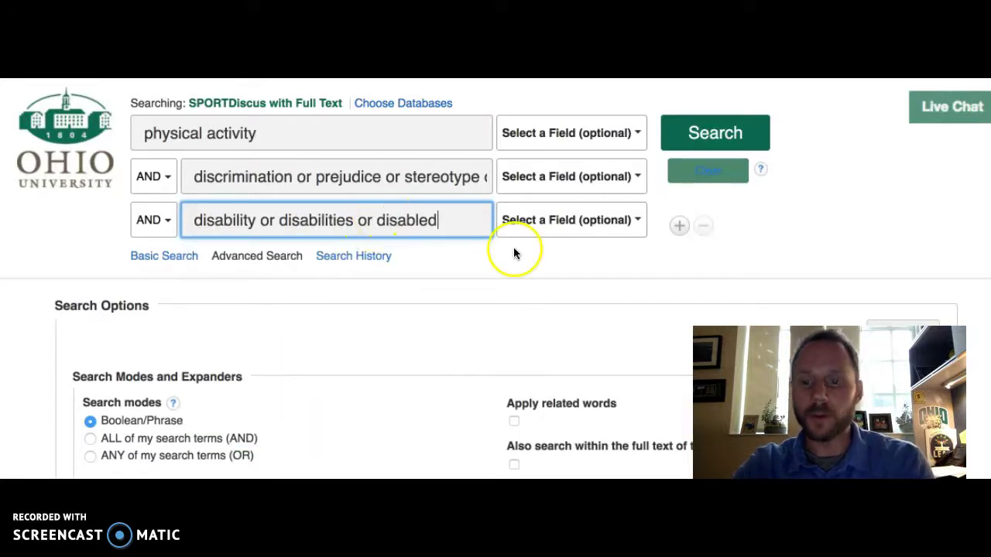
left_click(717, 134)
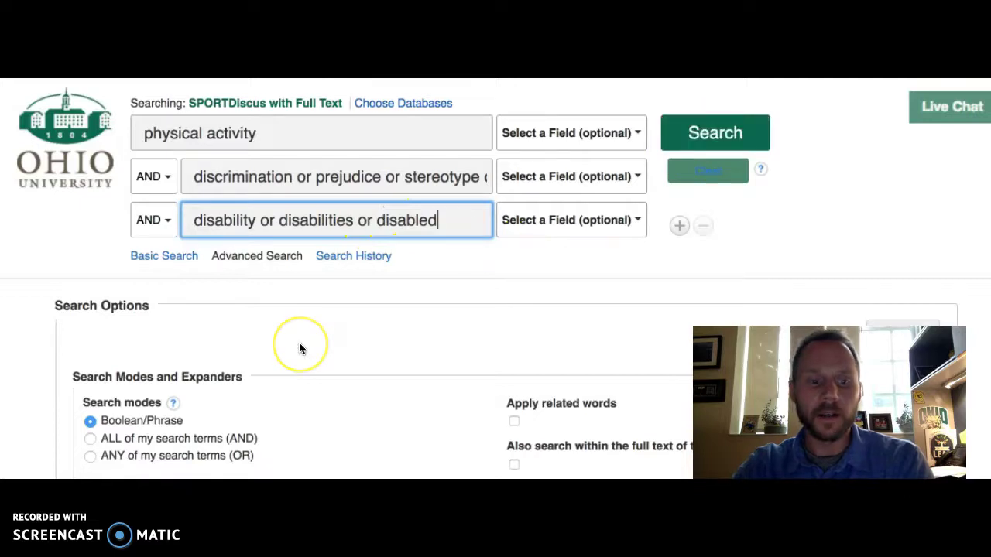
- Limit the results to Full Text and run the advanced search
scroll(298, 342, "down", 3)
scroll(301, 349, "down", 3)
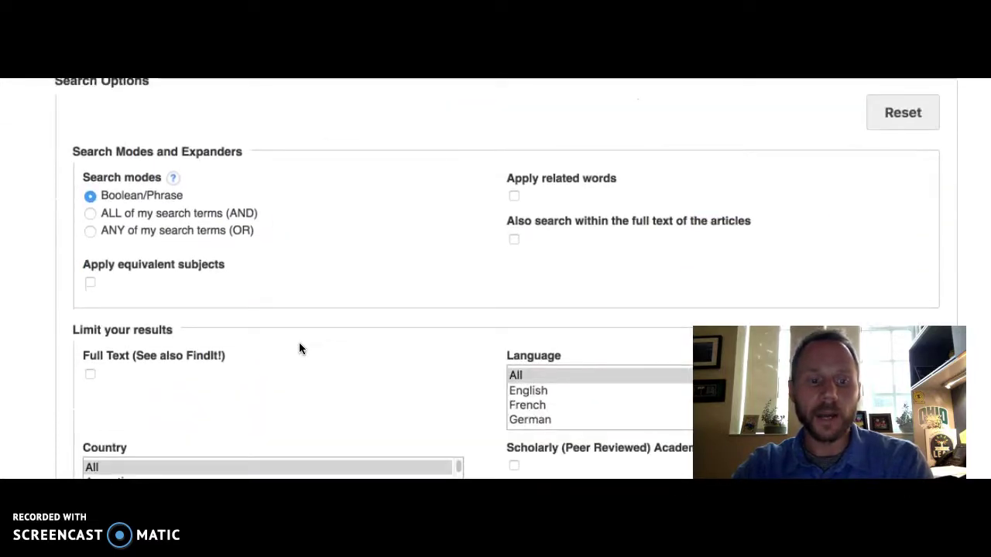
left_click(88, 375)
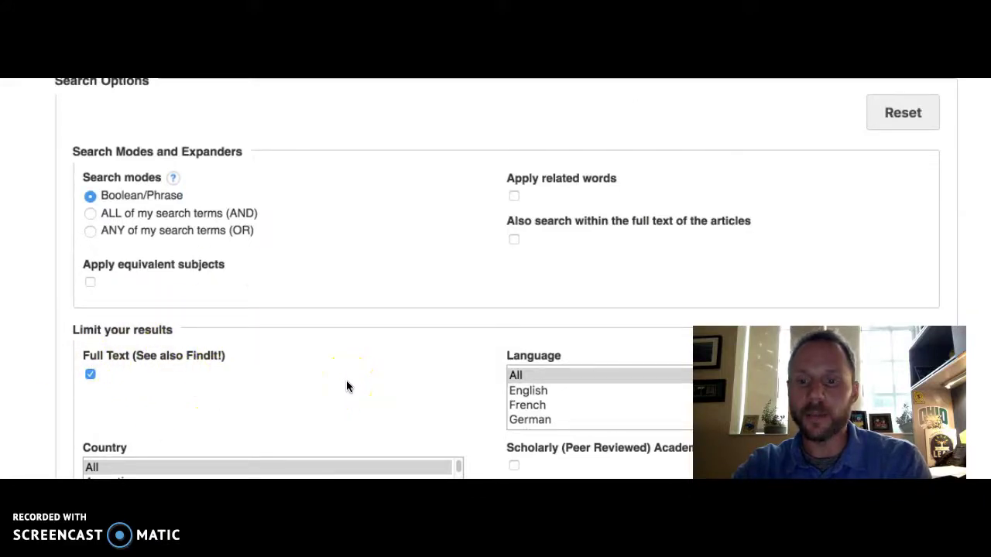
scroll(346, 380, "up", 5)
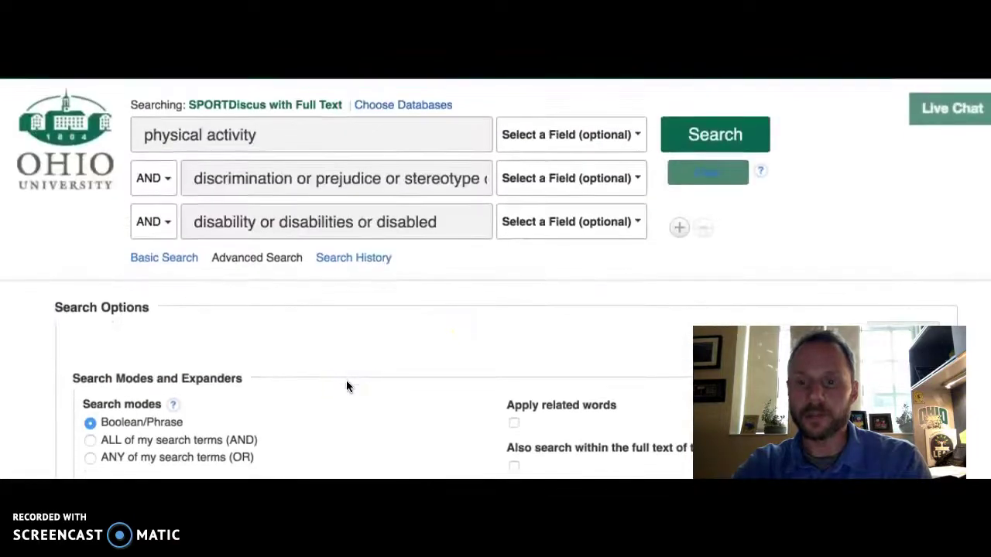
scroll(325, 318, "down", 8)
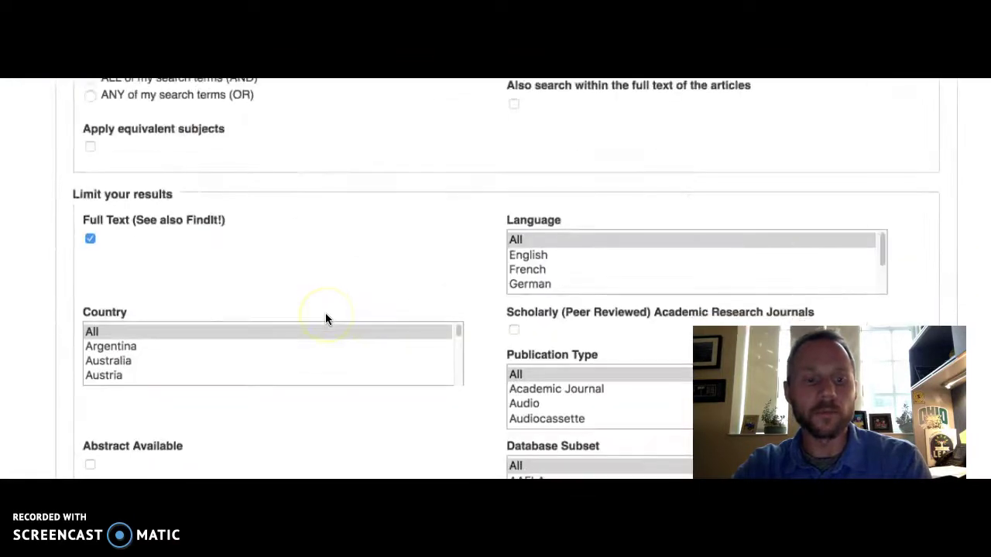
scroll(318, 301, "up", 8)
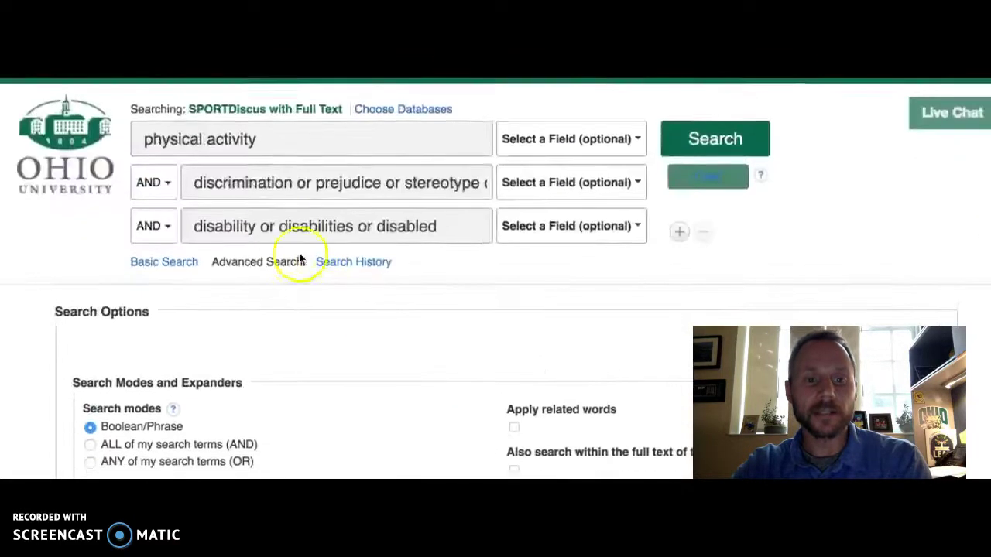
left_click(744, 125)
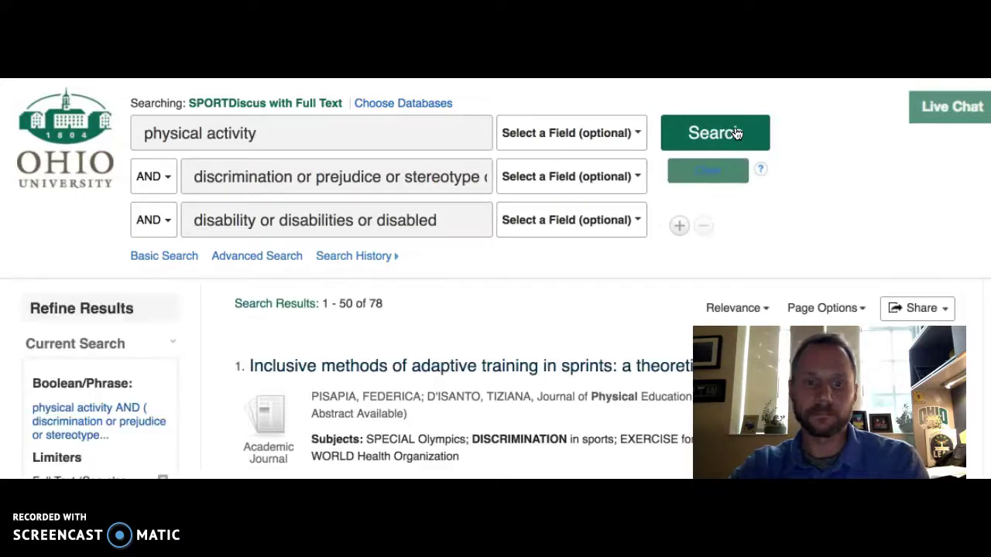
- Replace the first search term with the suggestion "outdoor recreation" and rerun the search
scroll(480, 321, "down", 1)
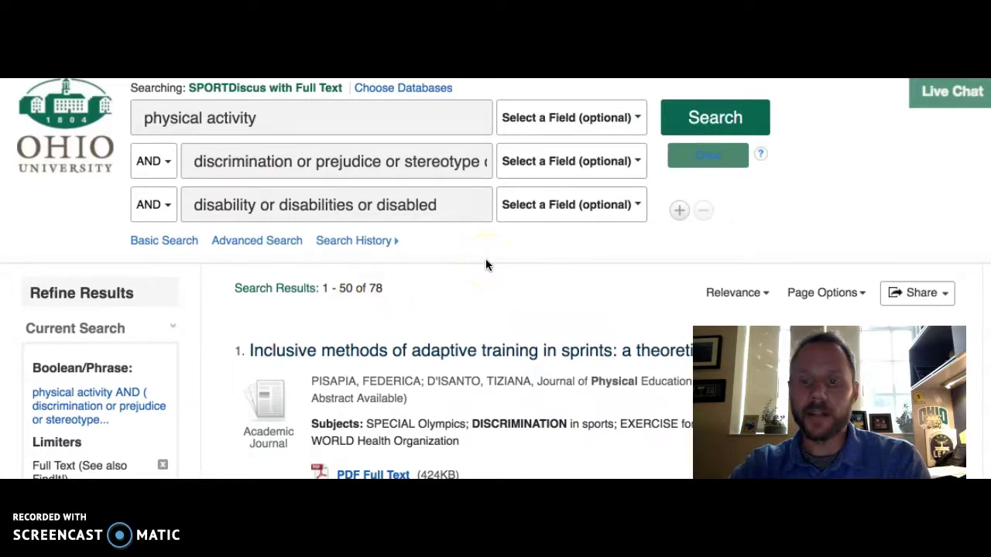
scroll(486, 265, "down", 3)
scroll(486, 264, "down", 5)
scroll(486, 265, "down", 8)
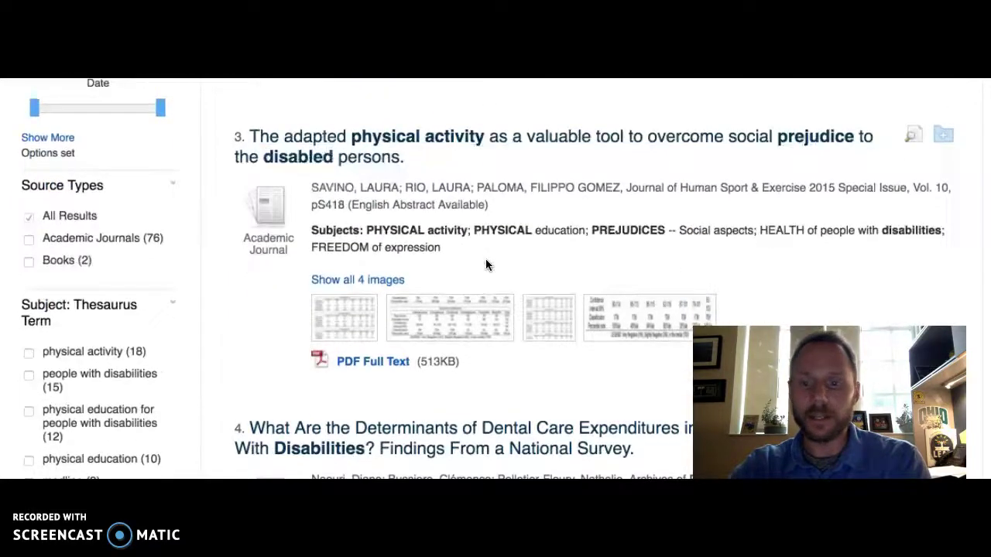
scroll(486, 265, "up", 15)
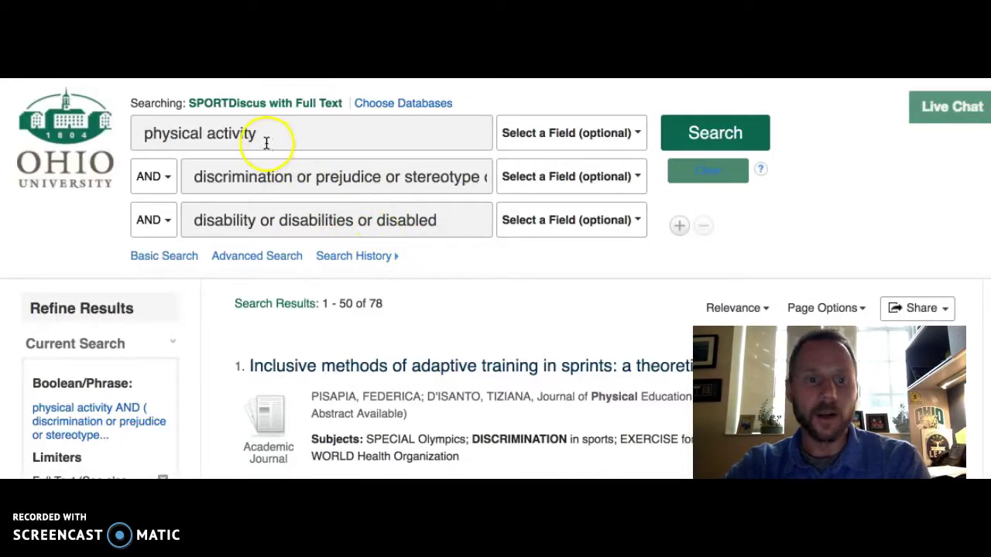
left_click(239, 133)
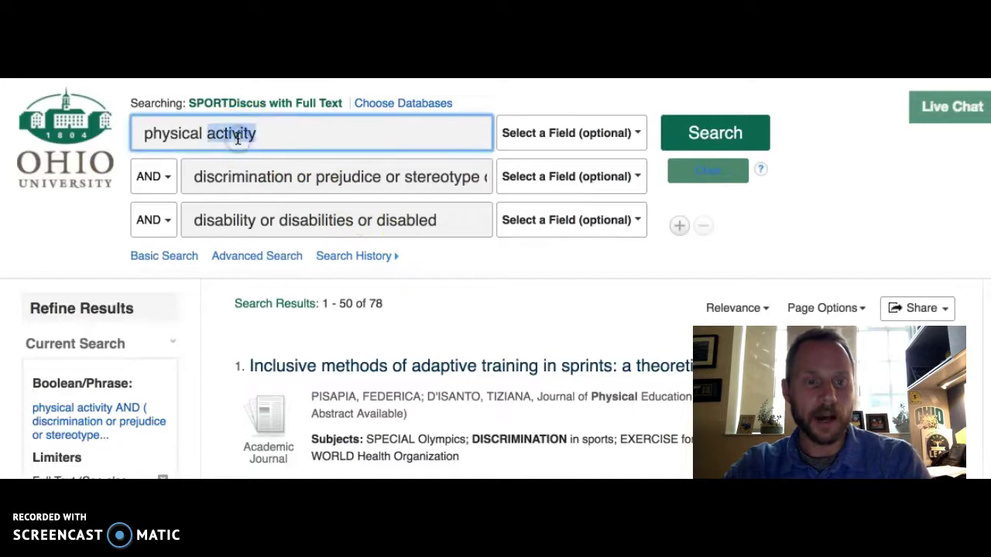
triple_click(238, 135)
type("o")
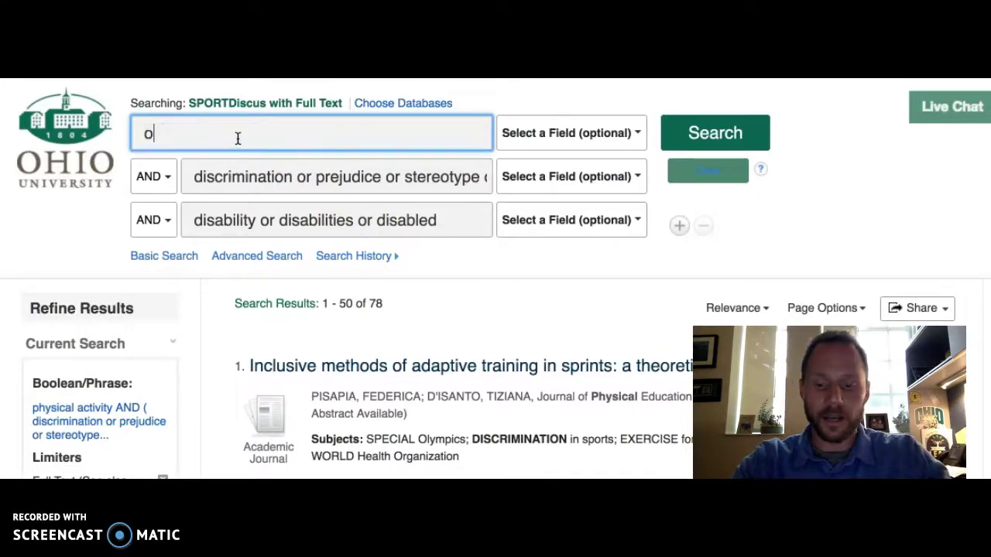
type("utdoor")
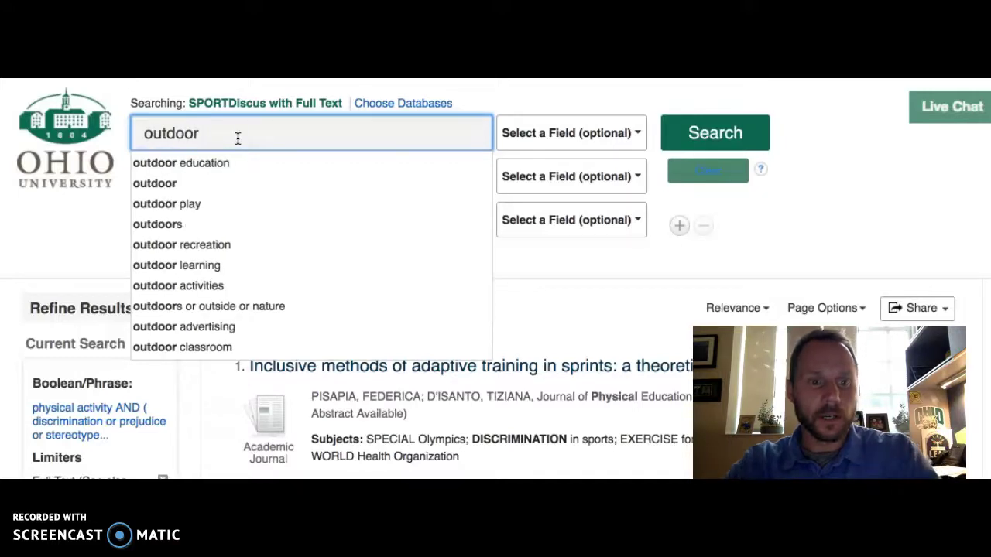
left_click(216, 244)
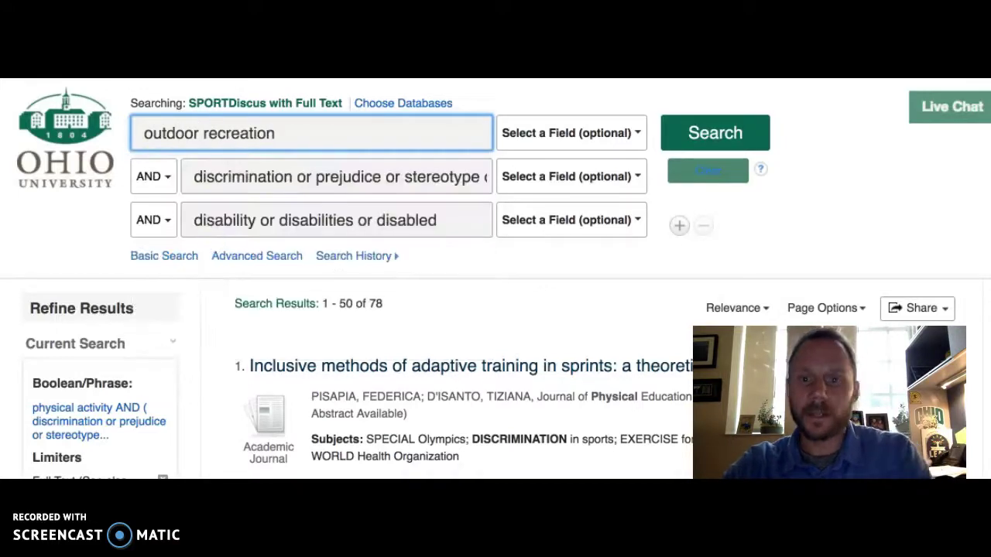
left_click(715, 130)
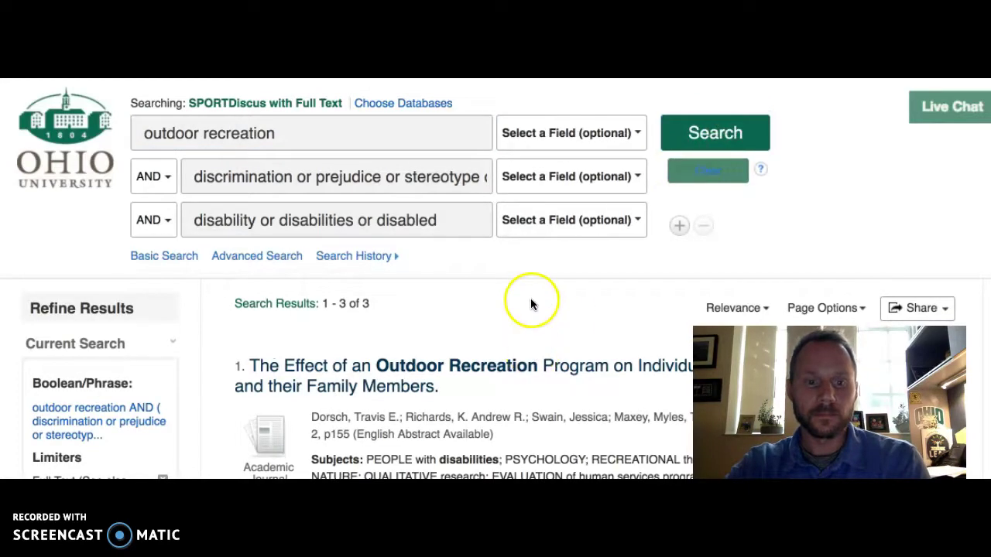
- Open the full-text PDF of "The Effect of an Outdoor Recreation Program on Individuals With Disabilities and their Family Members" and read its abstract
scroll(524, 276, "down", 2)
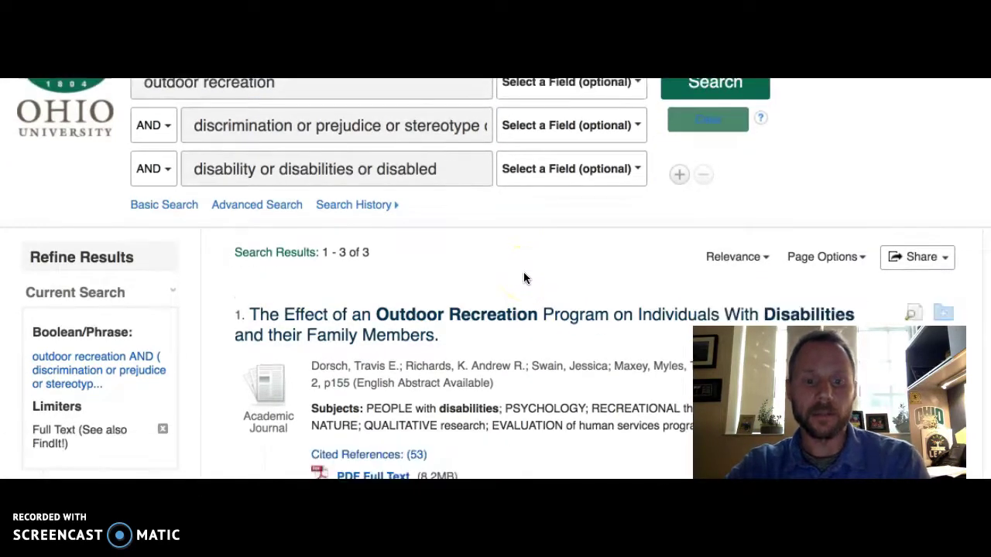
scroll(523, 271, "down", 2)
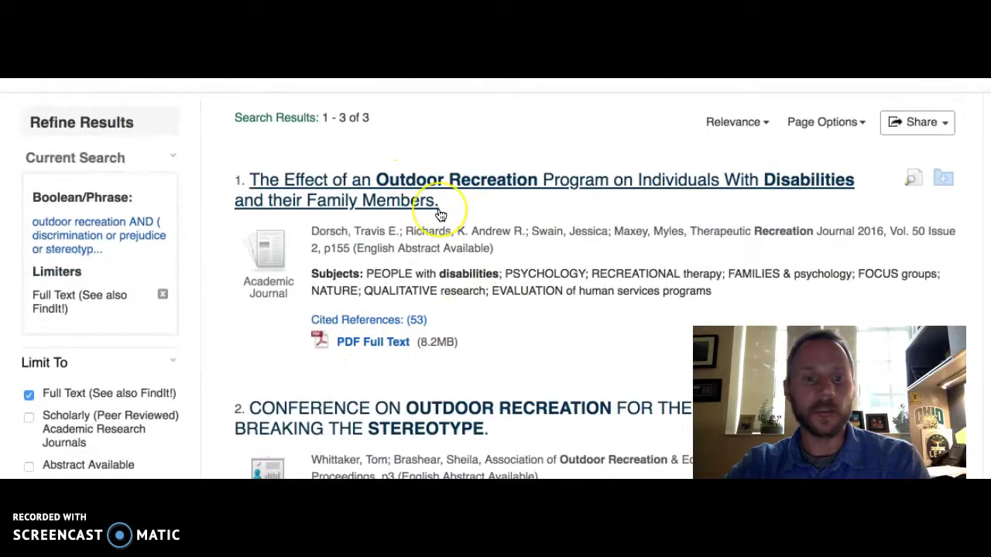
left_click(371, 352)
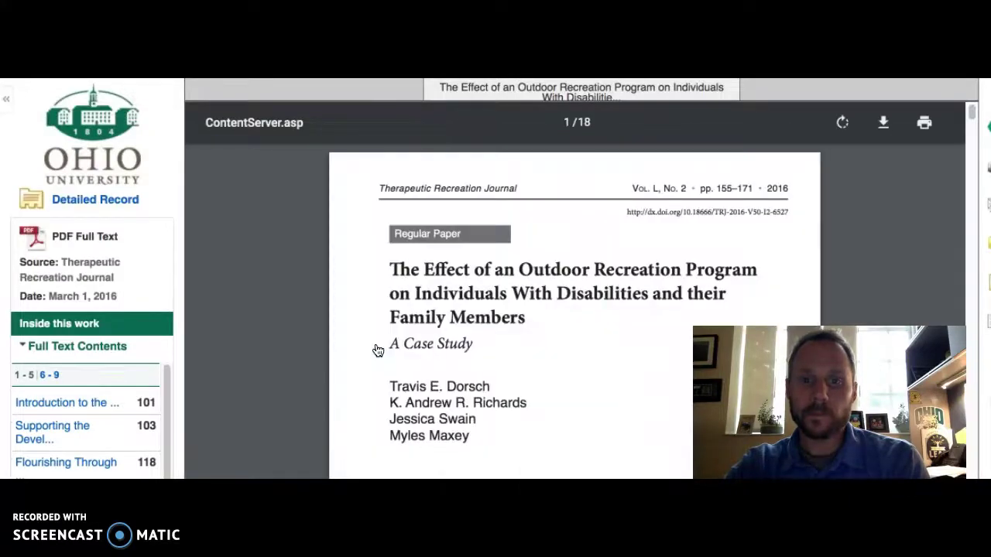
scroll(514, 282, "down", 1)
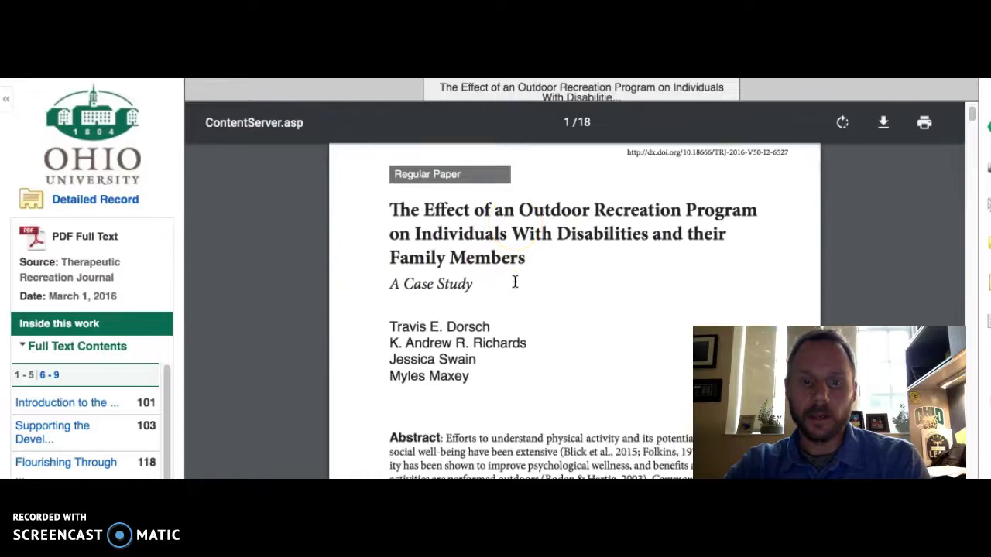
scroll(514, 282, "down", 3)
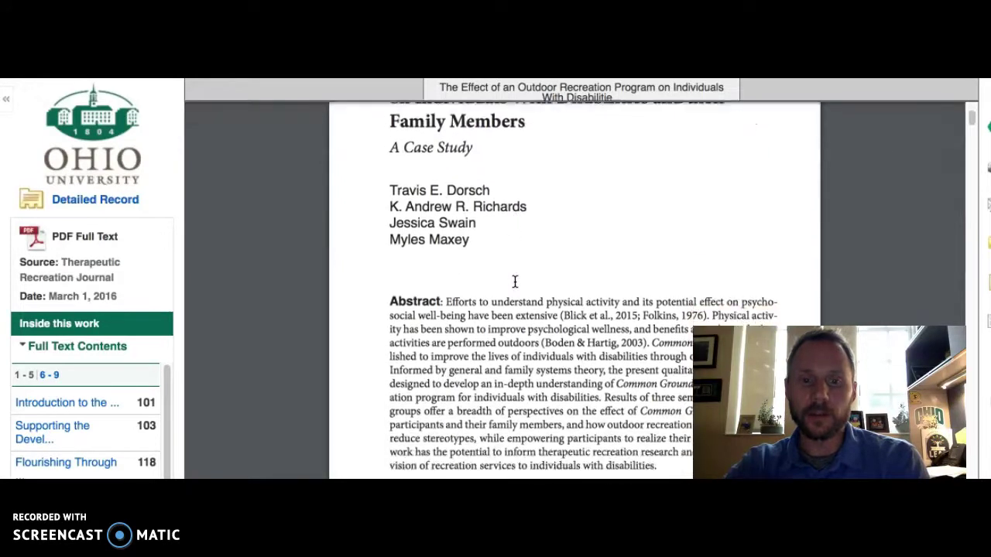
scroll(514, 282, "down", 1)
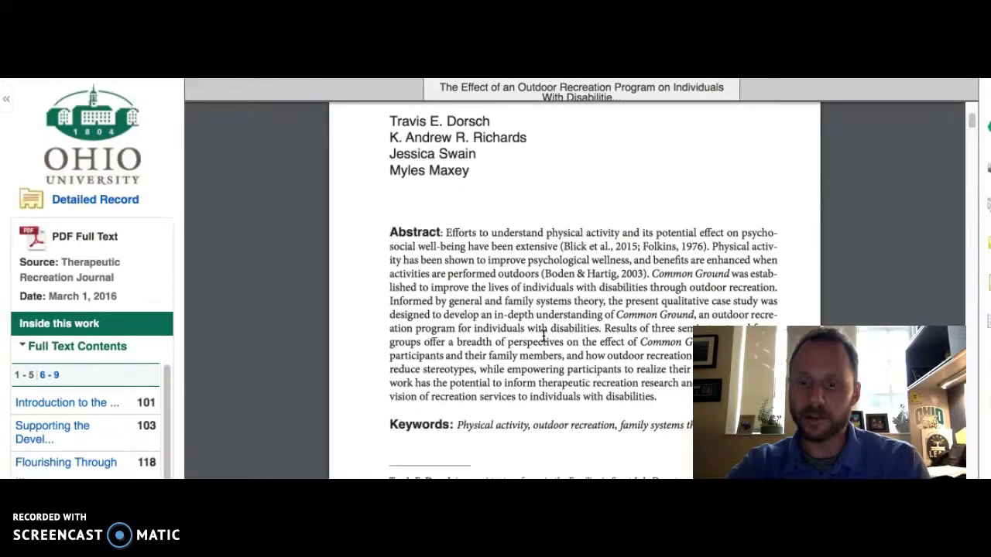
scroll(511, 247, "down", 1)
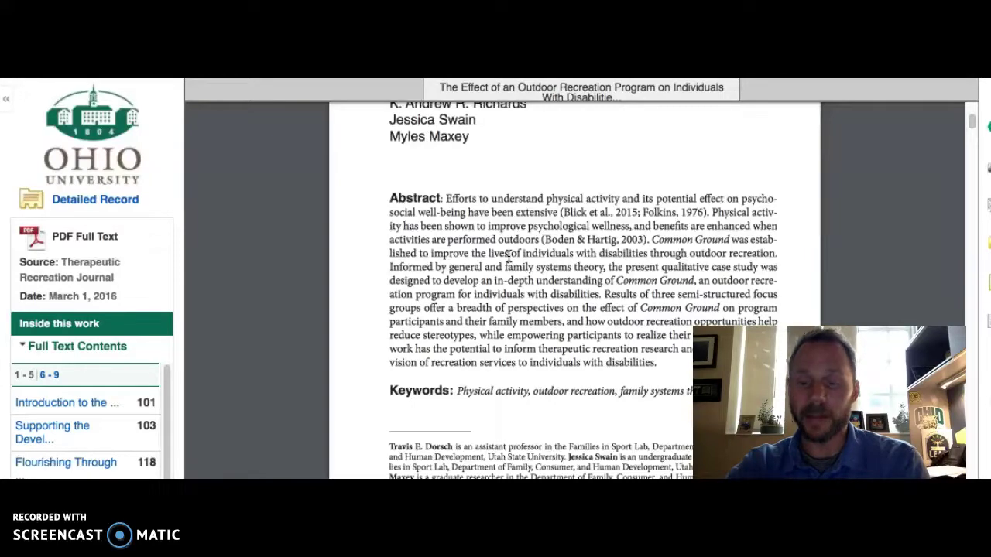
- Return to the search results and clear all three search terms
scroll(508, 255, "up", 5)
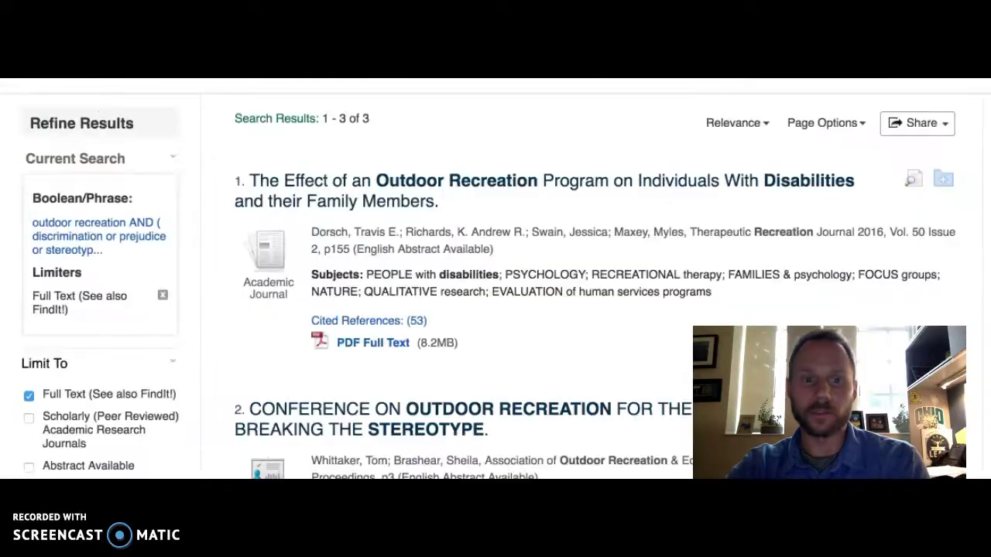
scroll(370, 357, "up", 4)
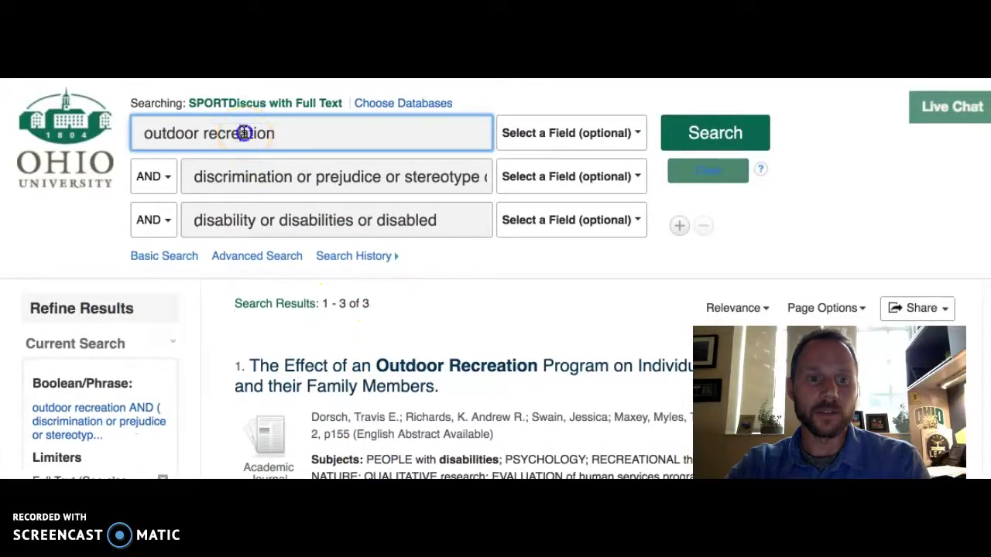
double_click(242, 133)
triple_click(243, 133)
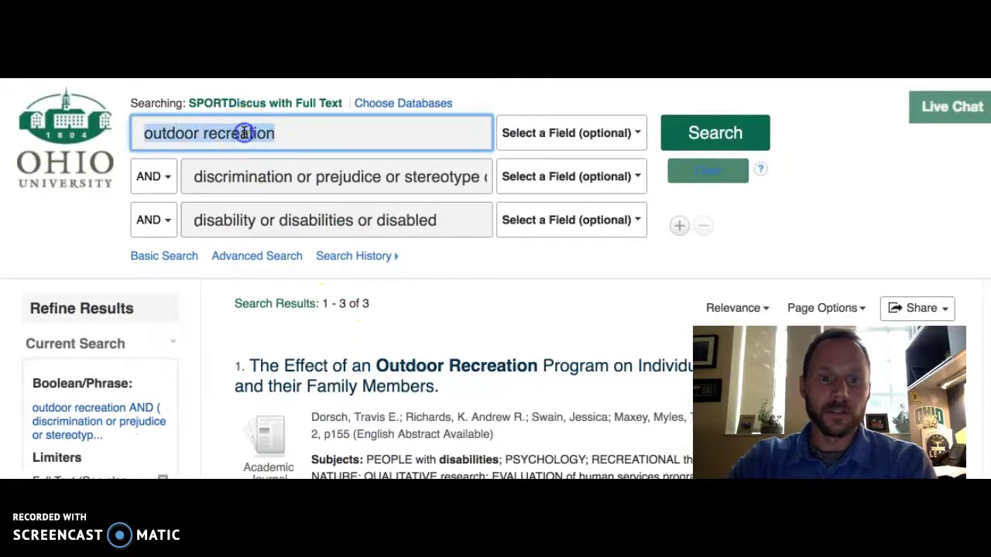
key("BackSpace")
double_click(329, 184)
triple_click(321, 175)
key("BackSpace")
double_click(320, 219)
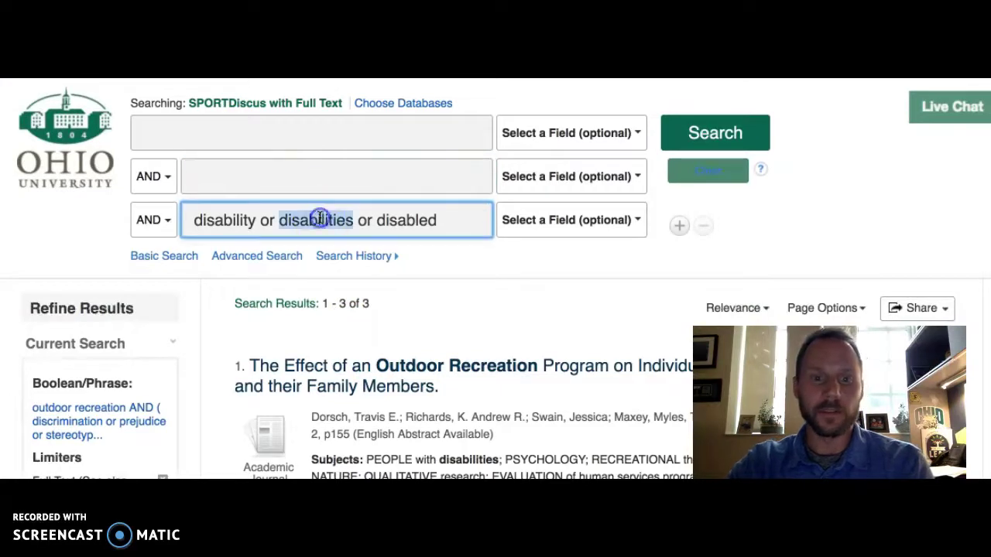
triple_click(320, 218)
key("BackSpace")
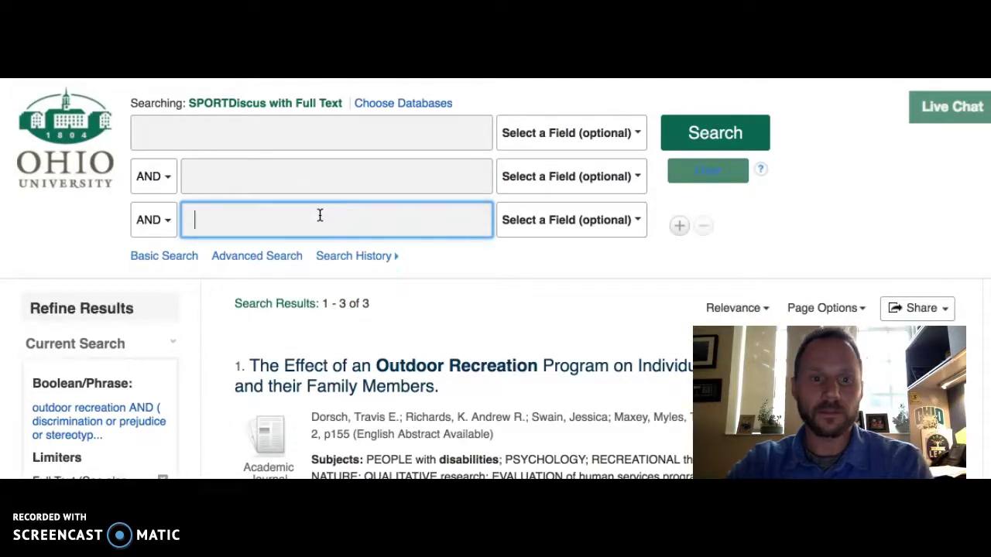
- Search the database for "obesity bias in the gym" using the first search term
left_click(308, 130)
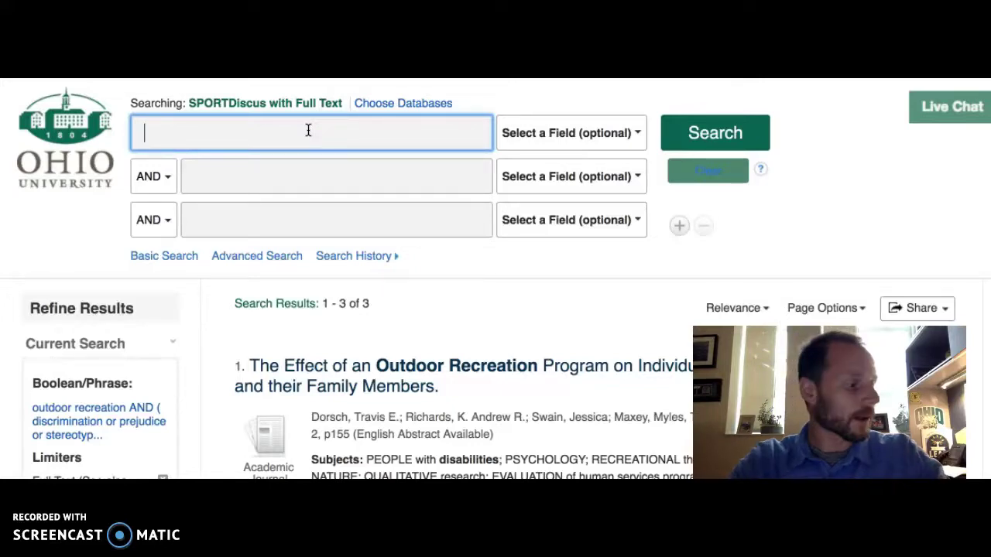
type("b")
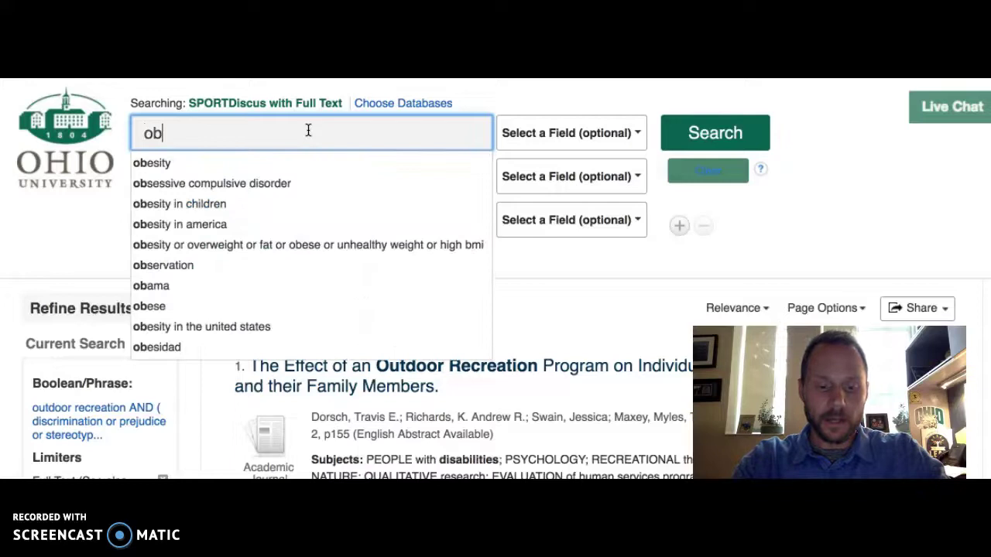
type("estiy")
key("BackSpace")
key("BackSpace")
key("BackSpace")
type("ity ")
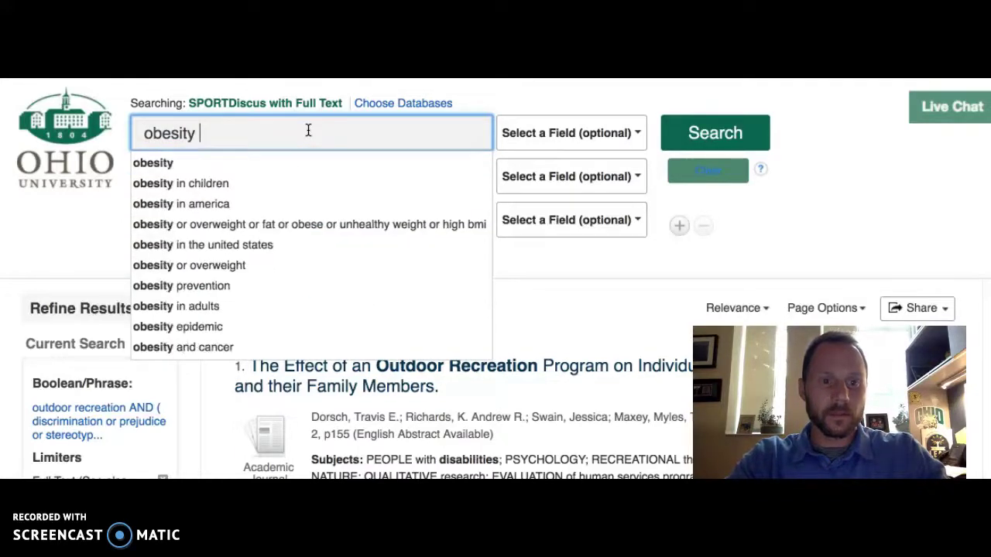
type("bias")
key("BackSpace")
type("s ")
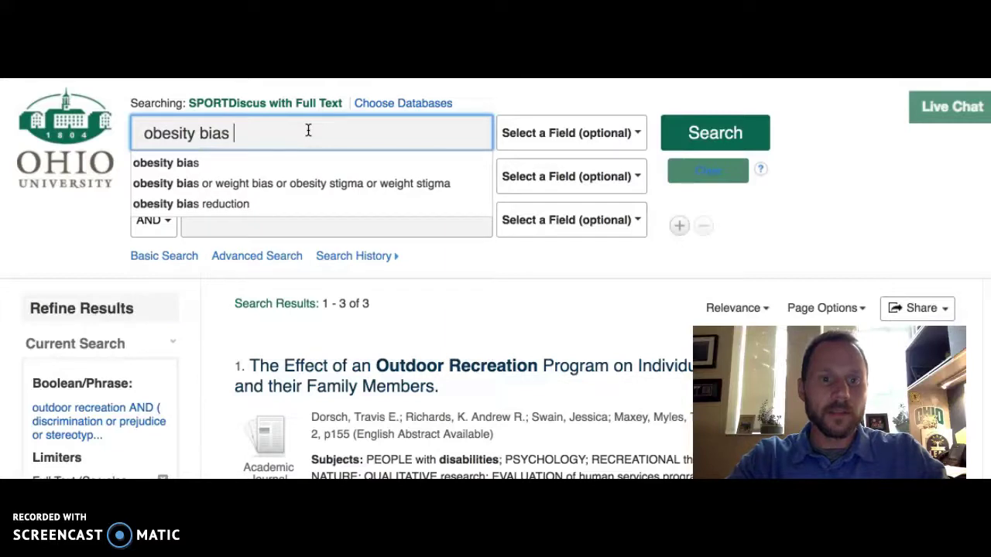
type("in the gym")
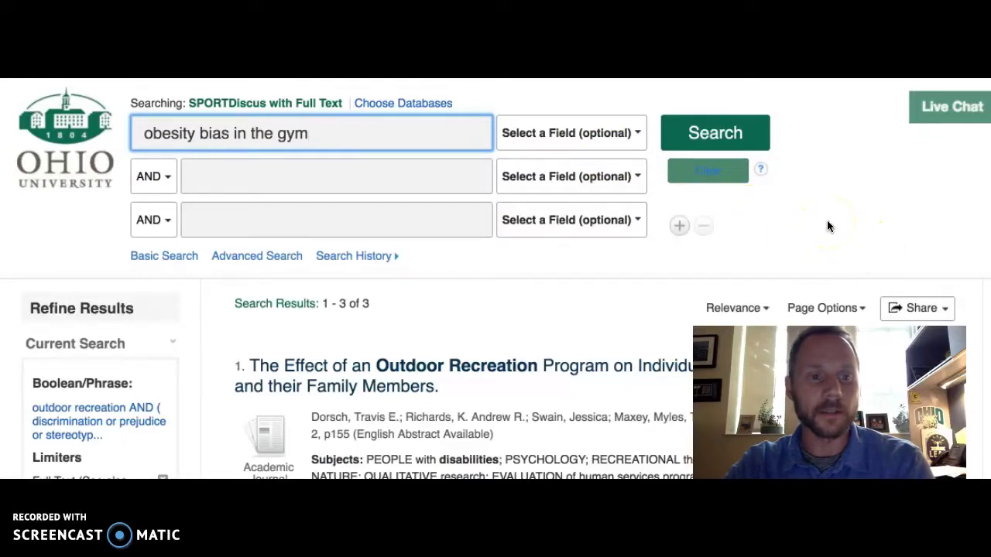
left_click(723, 141)
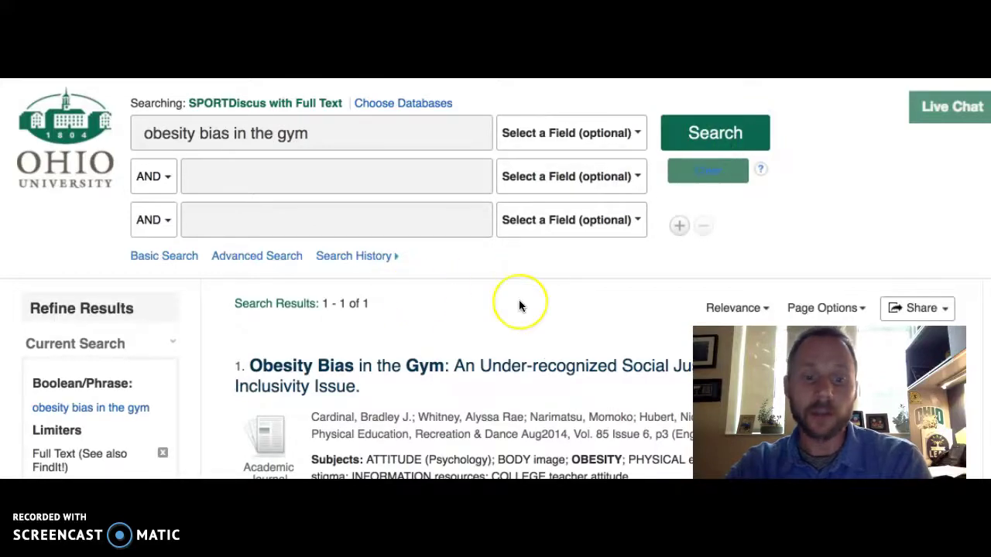
- Open the full-text PDF of "Obesity Bias in the Gym: An Under-recognized Social Justice, Diversity, and Inclusivity Issue" and skim its first page
scroll(520, 304, "down", 3)
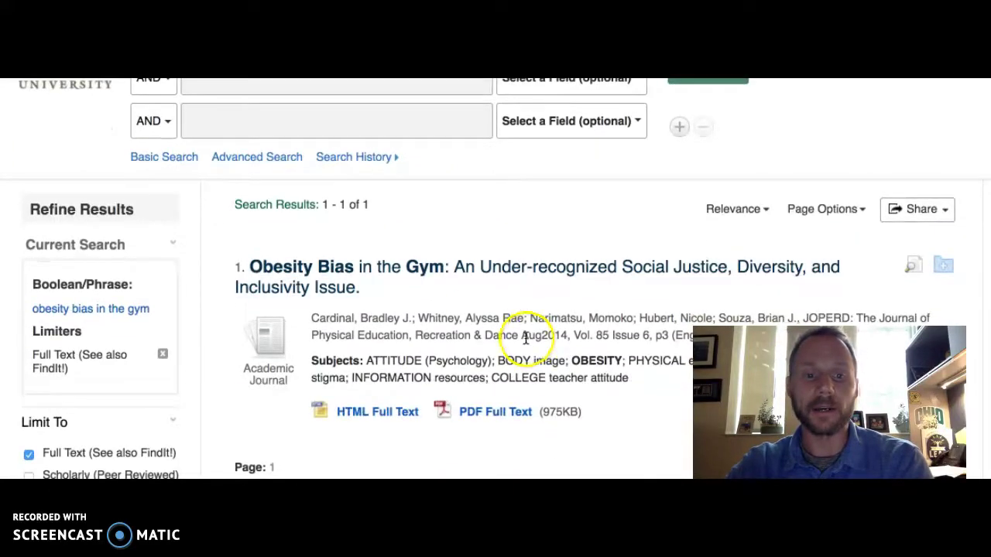
scroll(496, 332, "down", 1)
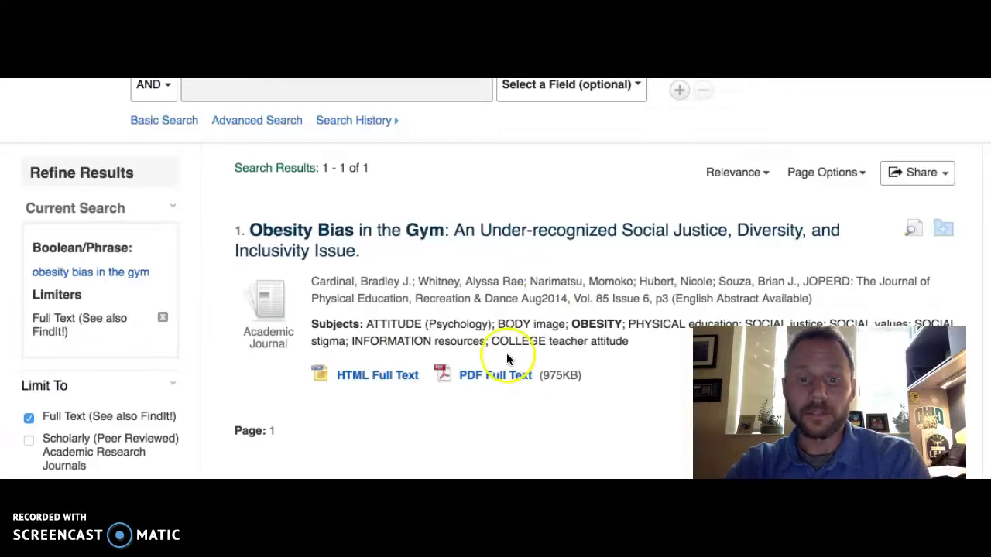
left_click(501, 376)
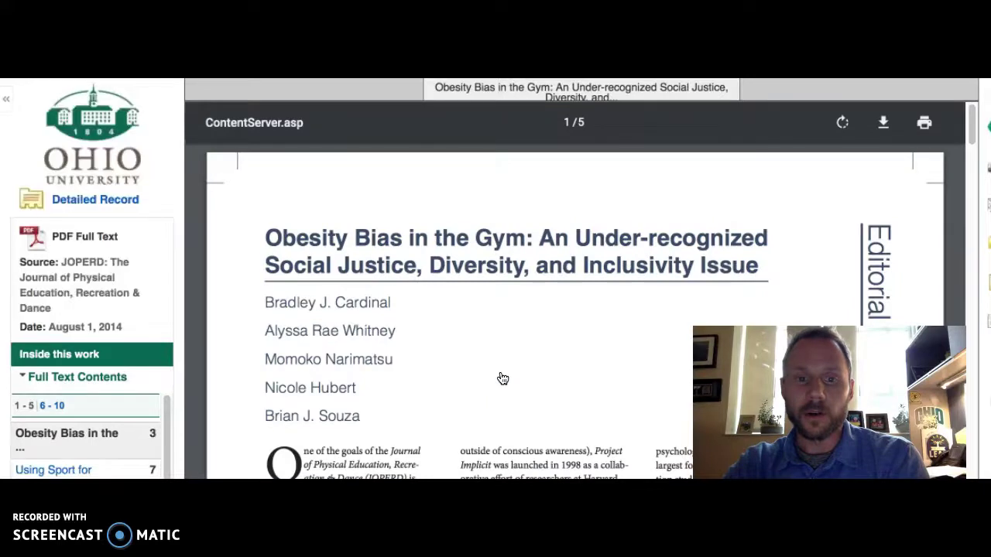
scroll(502, 378, "down", 5)
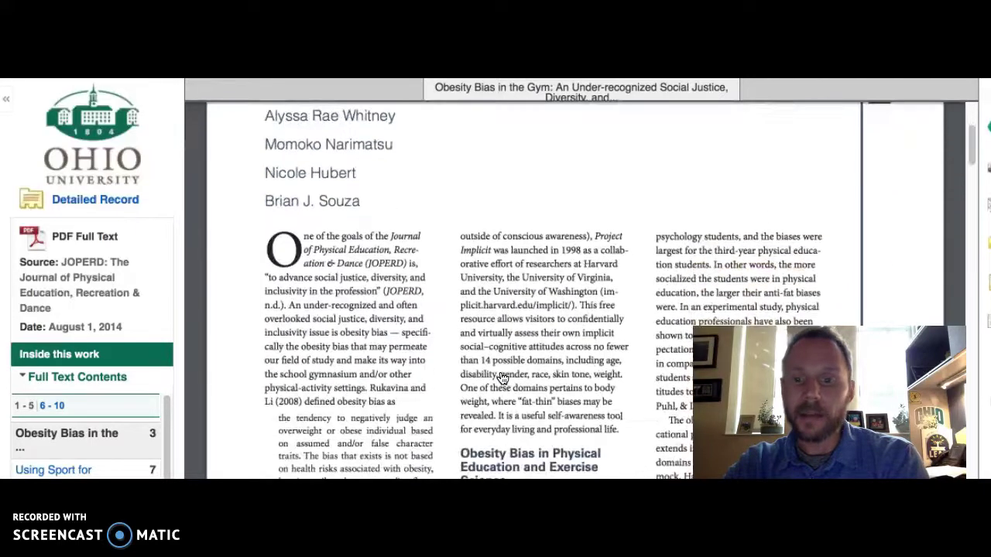
scroll(502, 378, "down", 2)
scroll(502, 378, "up", 5)
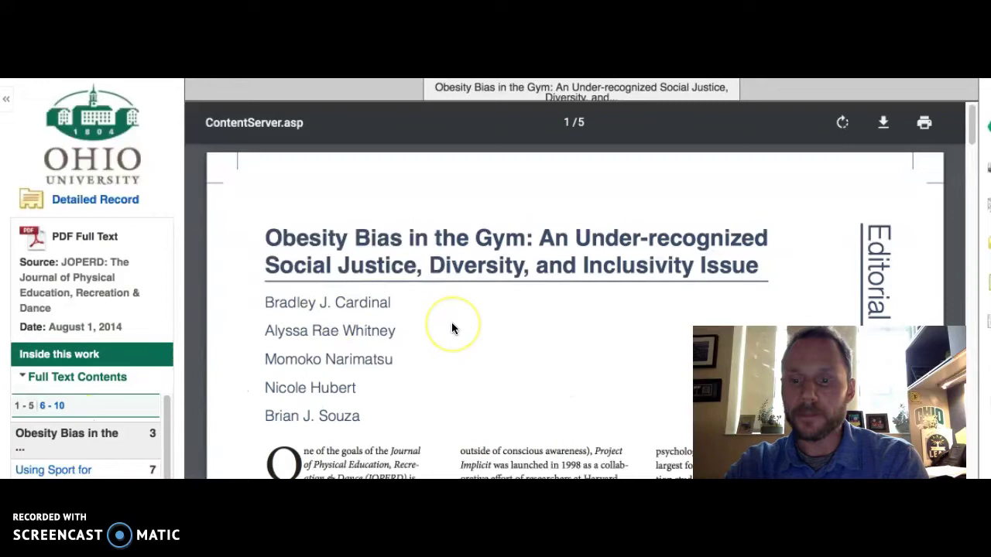
- Switch to the PETE 2000 W3WP document in Word and read the Peer-Reviewed Article instructions
key("ctrl+Up")
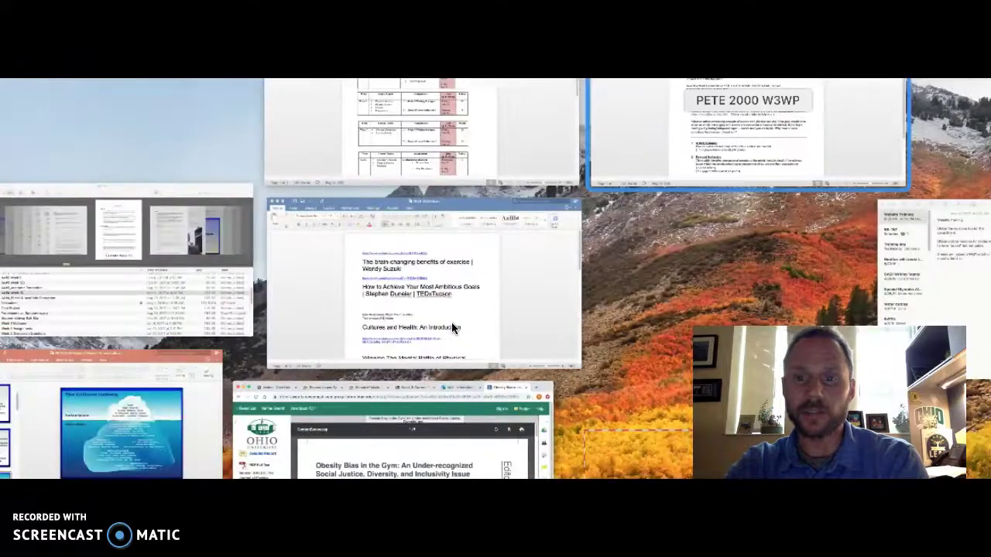
left_click(739, 132)
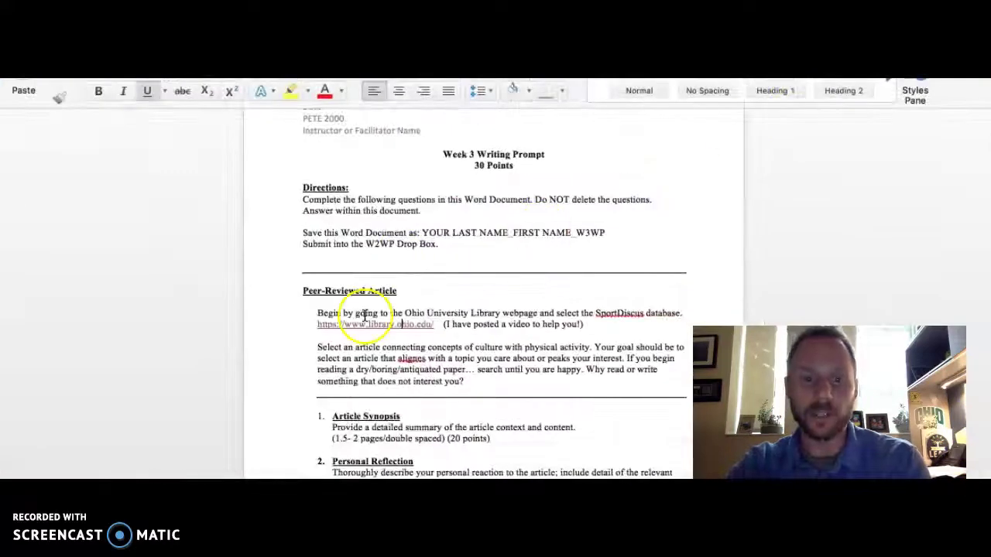
scroll(364, 315, "down", 3)
scroll(364, 316, "down", 3)
left_click(534, 241)
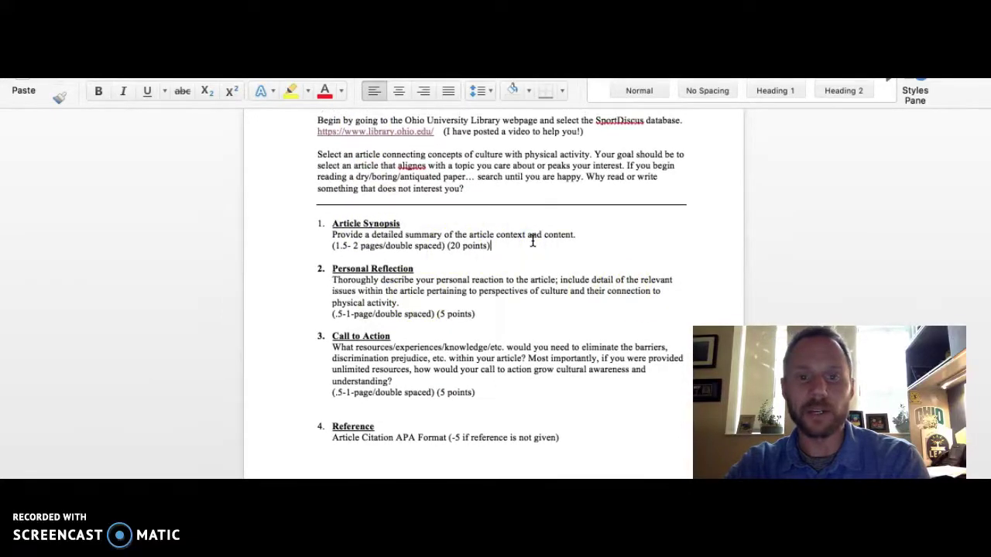
scroll(534, 241, "up", 3)
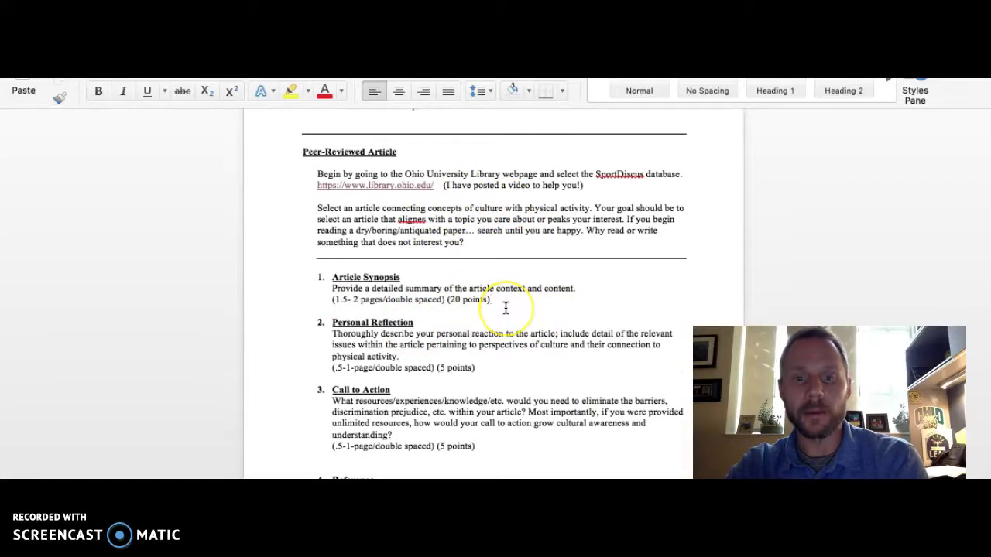
scroll(504, 307, "down", 3)
- Examine the Article Synopsis, Personal Reflection, Call to Action and Reference requirements of the writing prompt, highlighting the first three passages in turn
left_click_drag(527, 248, 335, 226)
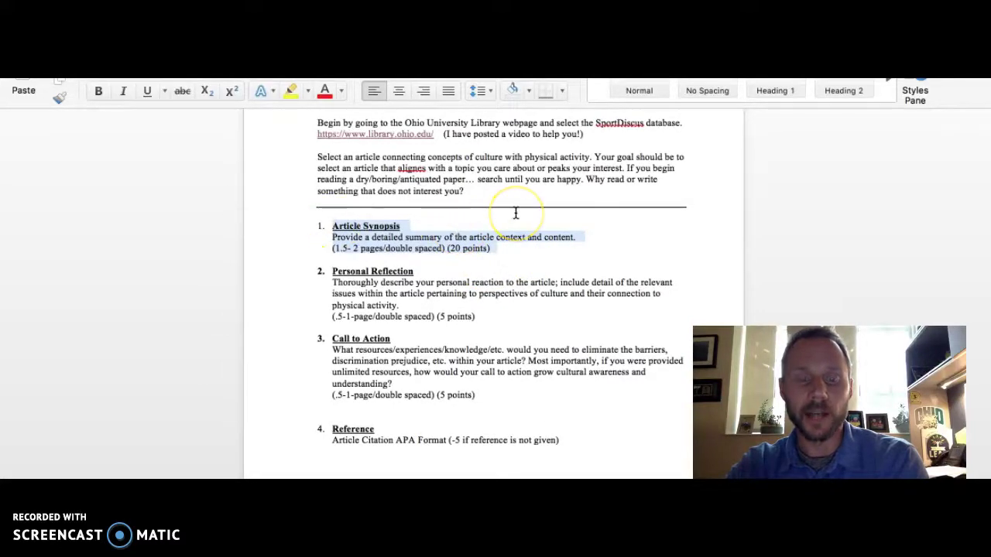
scroll(515, 213, "down", 1)
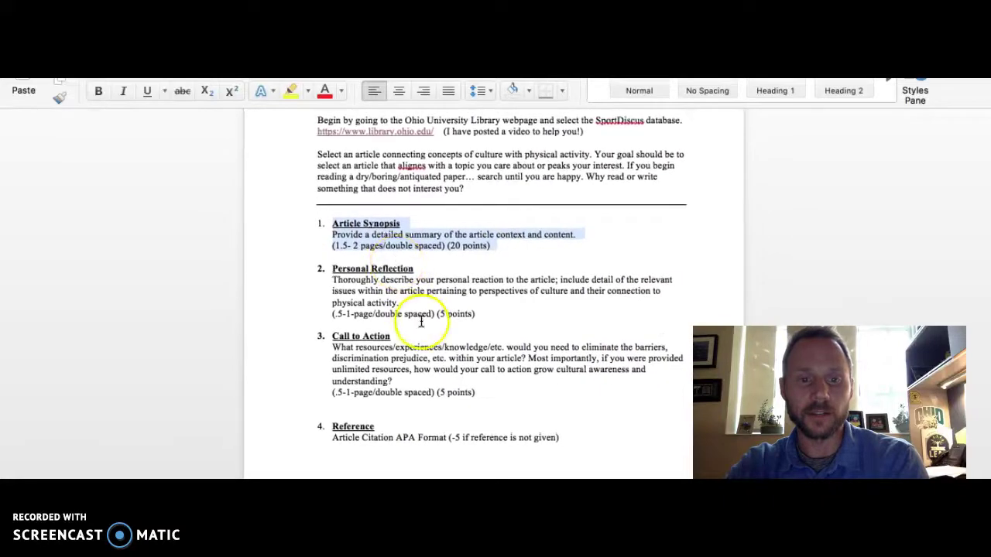
left_click_drag(475, 314, 335, 285)
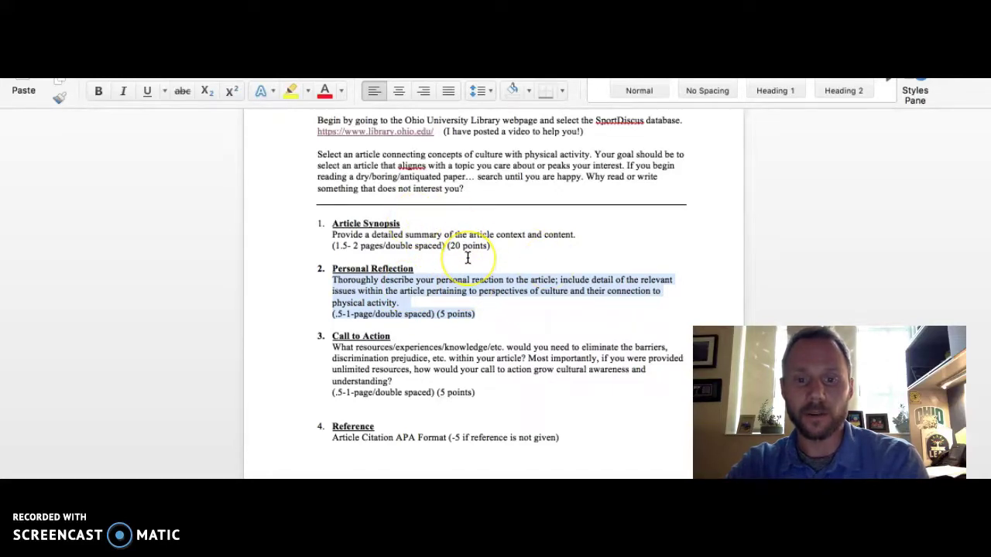
left_click_drag(472, 391, 332, 348)
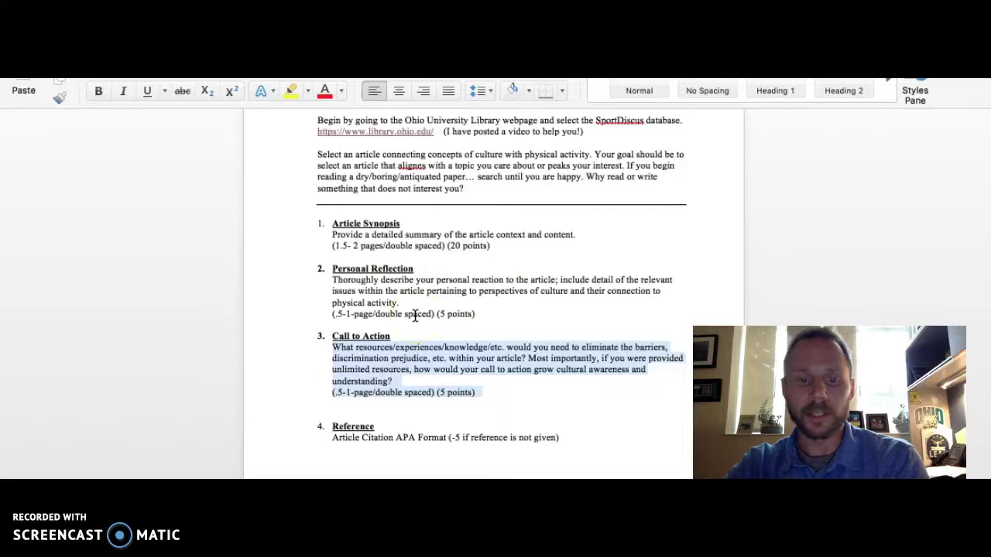
left_click(454, 364)
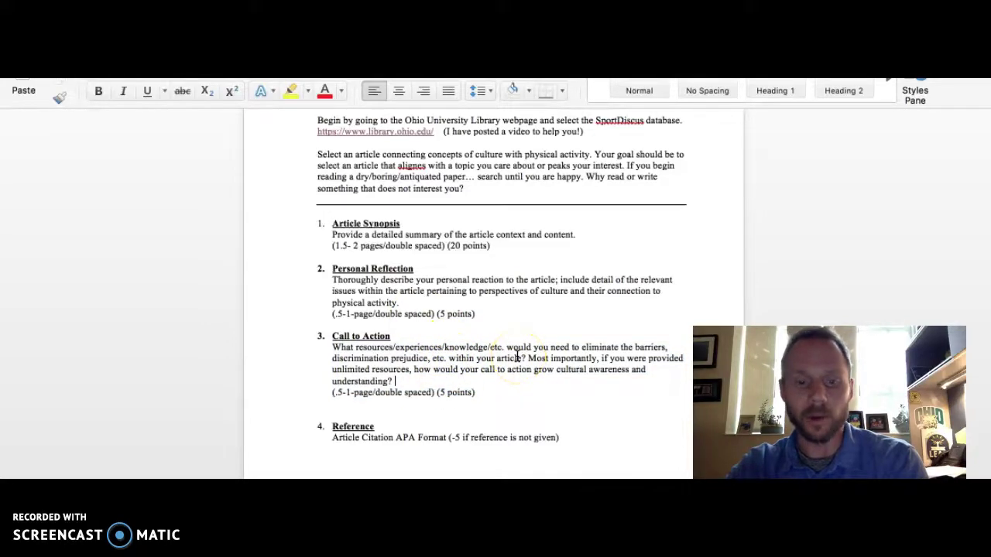
left_click(580, 441)
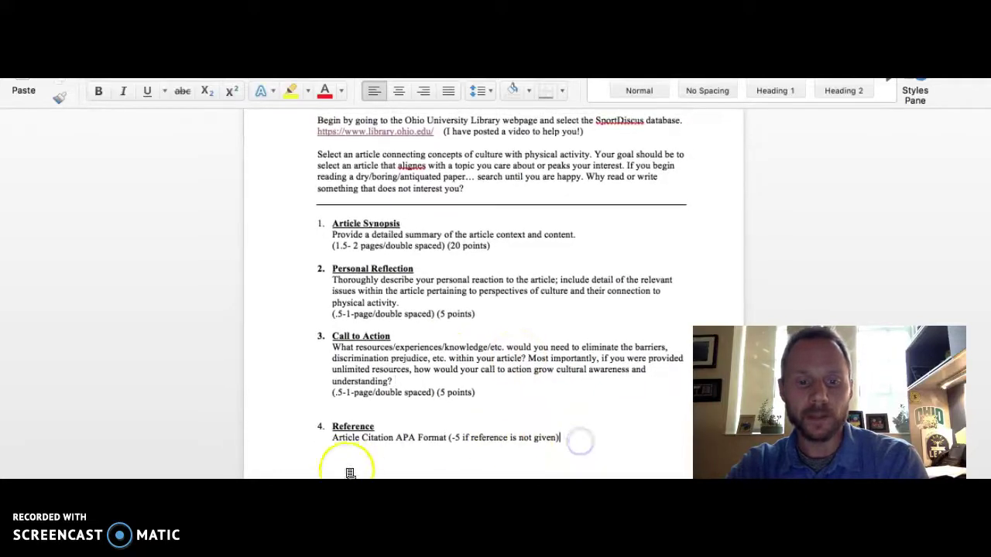